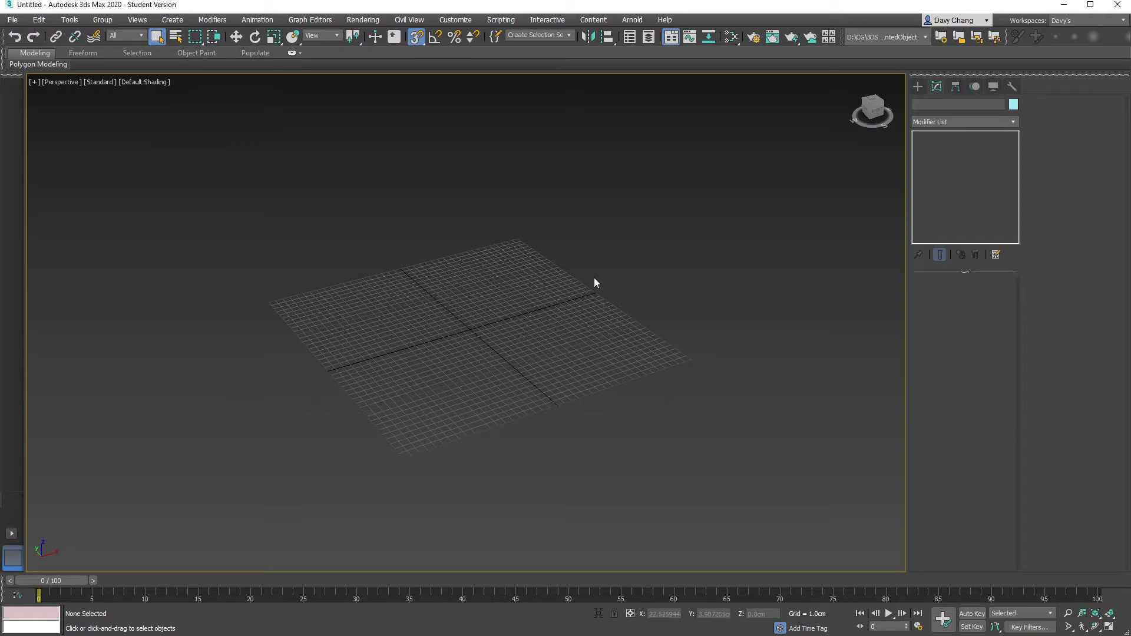
- Toggle the home grid off and back on repeatedly in the perspective viewport
key(g)
key(g)
key(g)
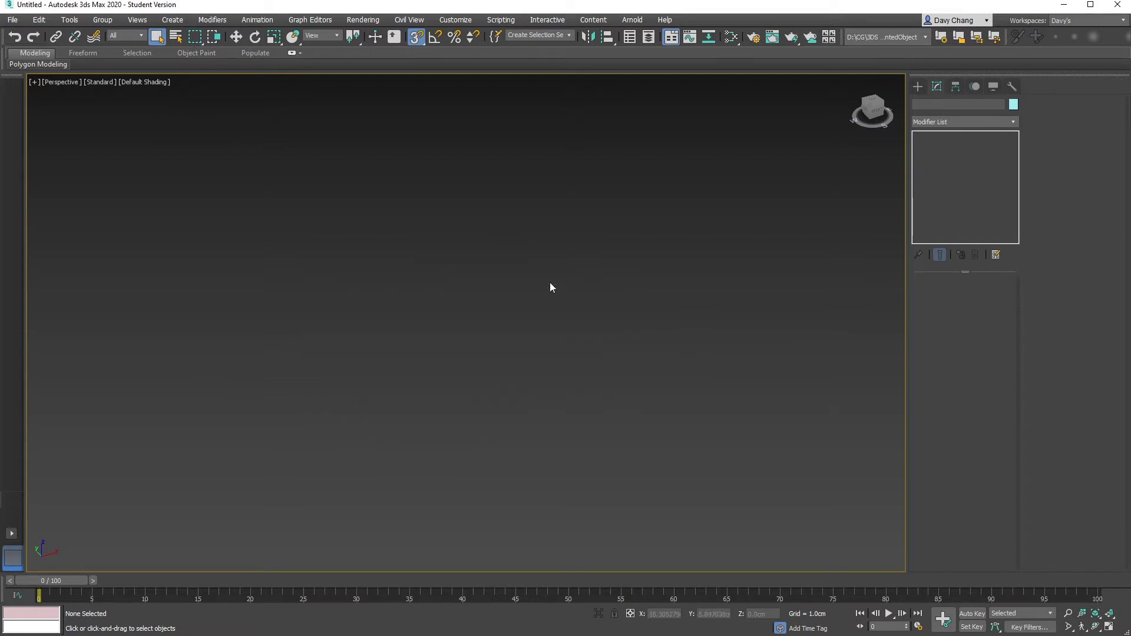
key(g)
key(g)
key(g)
key(g)
key(g)
key(g)
key(g)
key(g)
key(g)
key(g)
key(g)
- Examine the home grid from different distances and angles, resetting the perspective viewport to its home view
scroll(351, 287, up, 1)
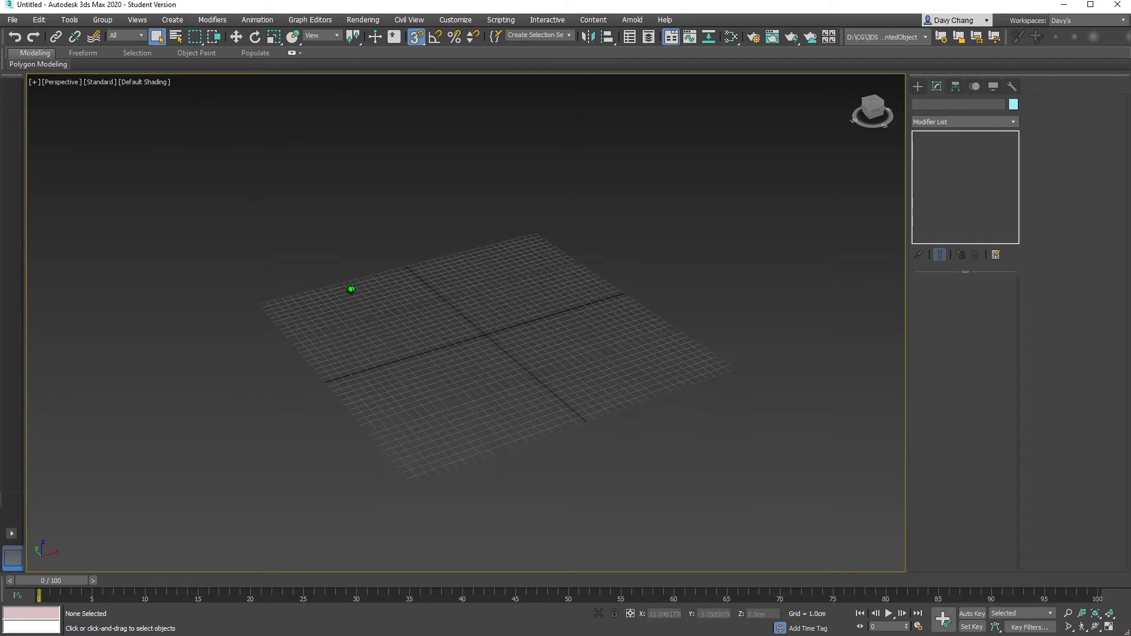
scroll(344, 289, down, 2)
scroll(344, 288, down, 1)
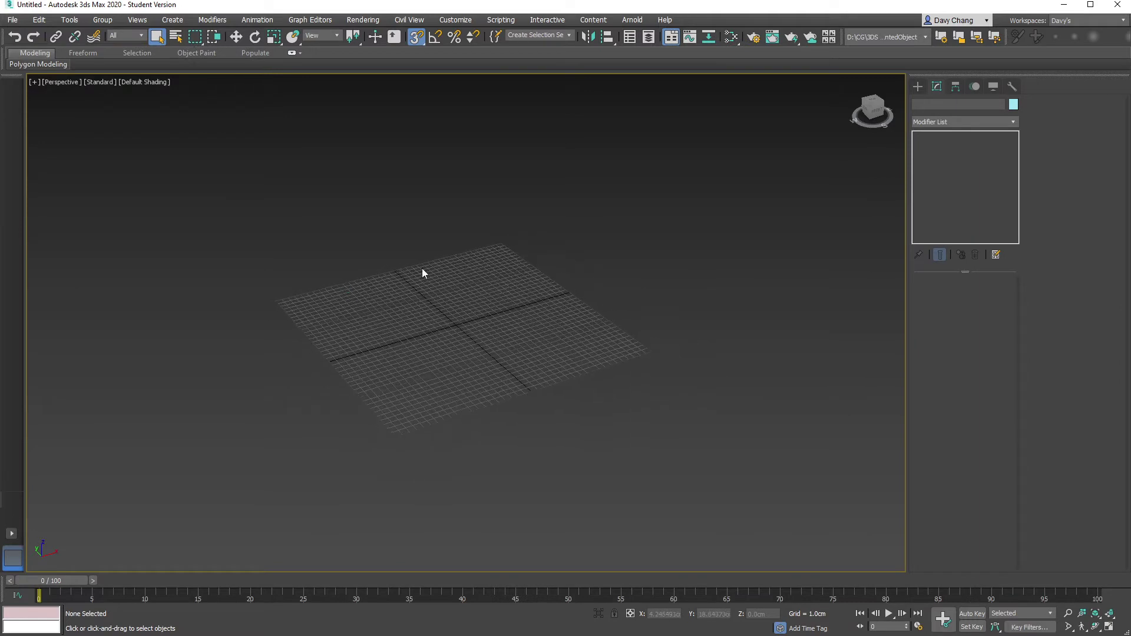
scroll(415, 274, down, 4)
middle_drag(414, 280, 878, 330)
middle_drag(666, 318, 795, 329)
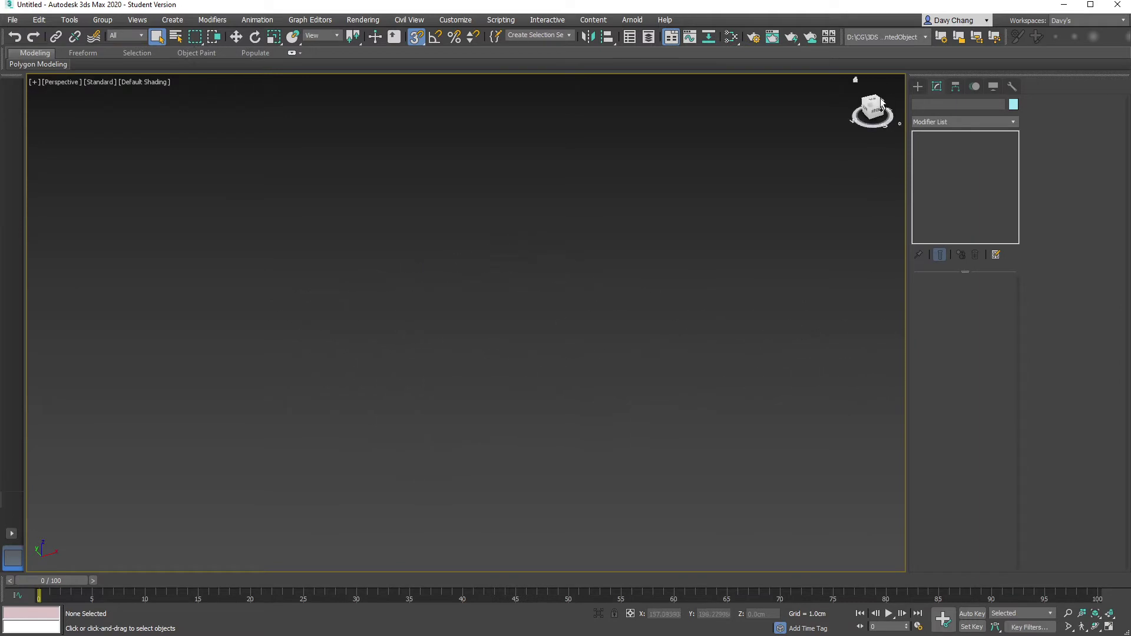
mouse_move(792, 54)
mouse_down()
mouse_move(929, 13)
mouse_move(881, 8)
mouse_up()
mouse_move(687, 135)
mouse_down()
mouse_move(821, 94)
mouse_move(824, 104)
mouse_up()
click(833, 72)
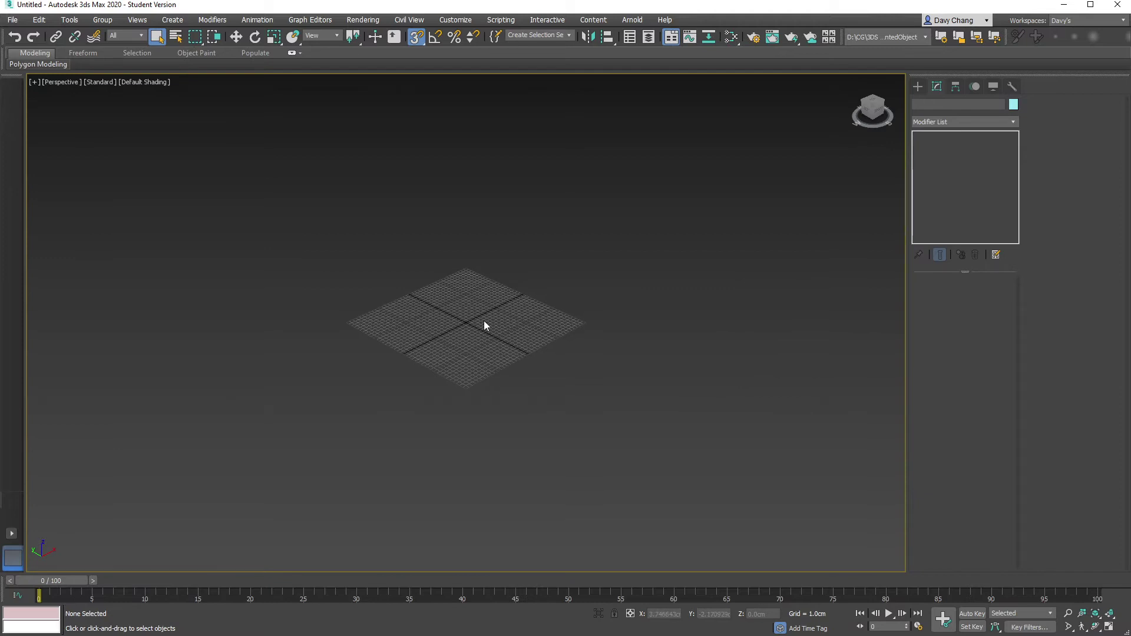
mouse_move(487, 323)
alt+middle_down()
mouse_move(430, 331)
mouse_move(475, 335)
mouse_move(463, 335)
mouse_move(470, 314)
mouse_move(483, 319)
alt+middle_up()
scroll(463, 336, up, 4)
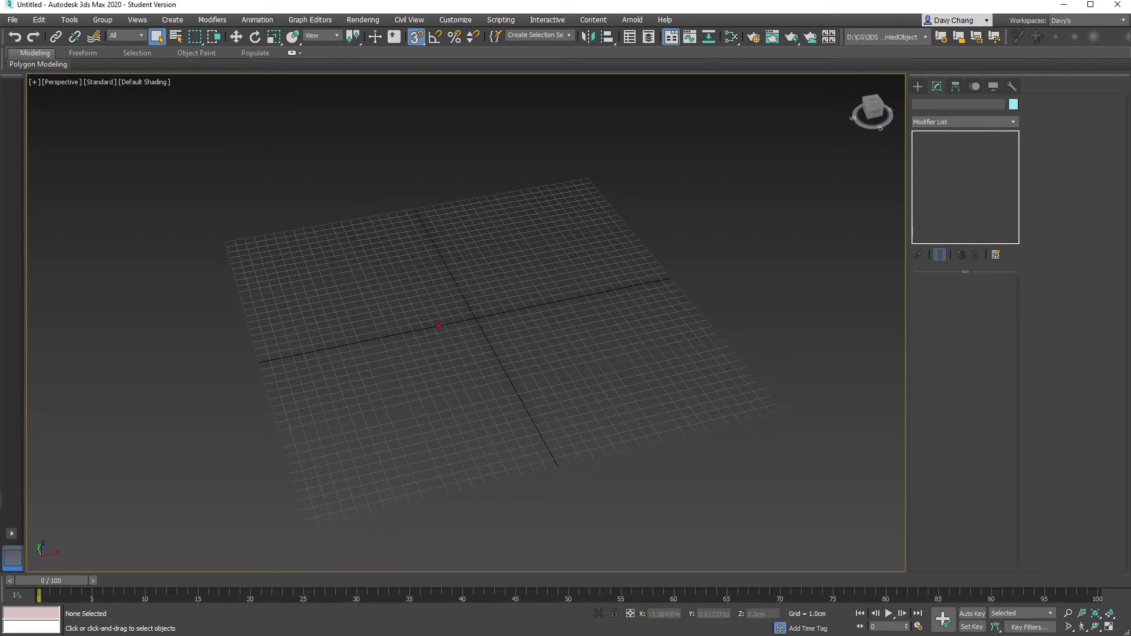
mouse_move(248, 366)
shift+mouse_down()
mouse_move(439, 337)
mouse_move(683, 275)
shift+mouse_up()
shift+drag(404, 191, 563, 479)
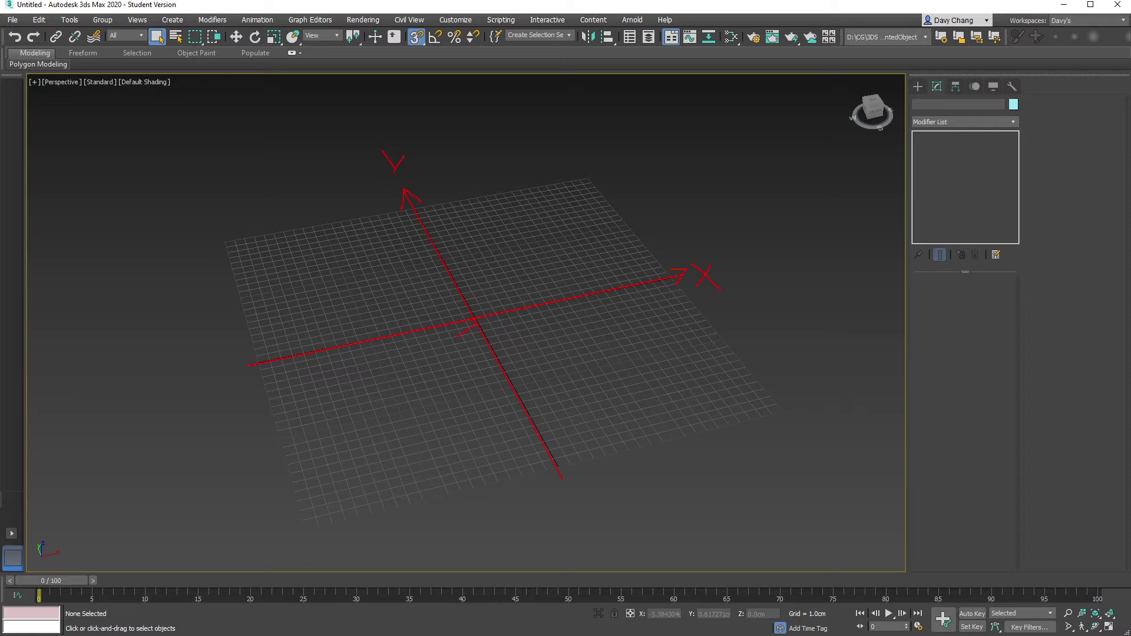
drag(431, 421, 438, 395)
key(Escape)
mouse_move(472, 330)
alt+middle_down()
mouse_move(504, 323)
mouse_move(412, 336)
mouse_move(494, 336)
mouse_move(417, 344)
mouse_move(497, 346)
mouse_move(475, 336)
mouse_move(467, 359)
mouse_move(507, 347)
mouse_move(492, 326)
mouse_move(495, 344)
mouse_move(520, 341)
mouse_move(439, 334)
mouse_move(492, 345)
mouse_move(477, 346)
alt+middle_up()
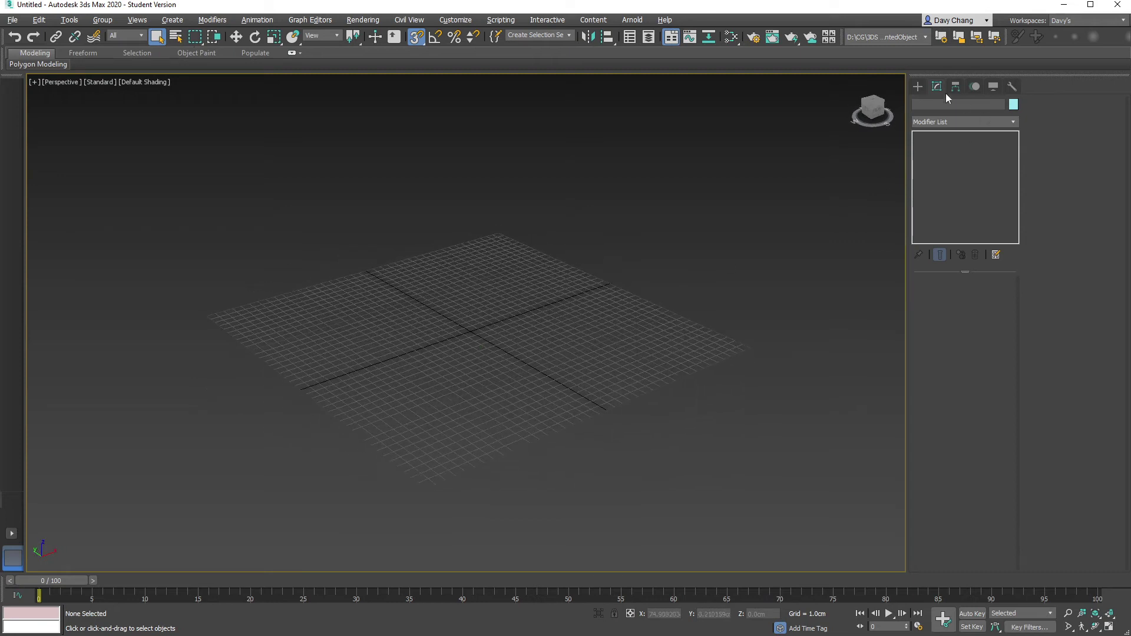
- Turn snapping off and create two freehand boxes on the grid, a large one and a smaller one beside it
click(920, 89)
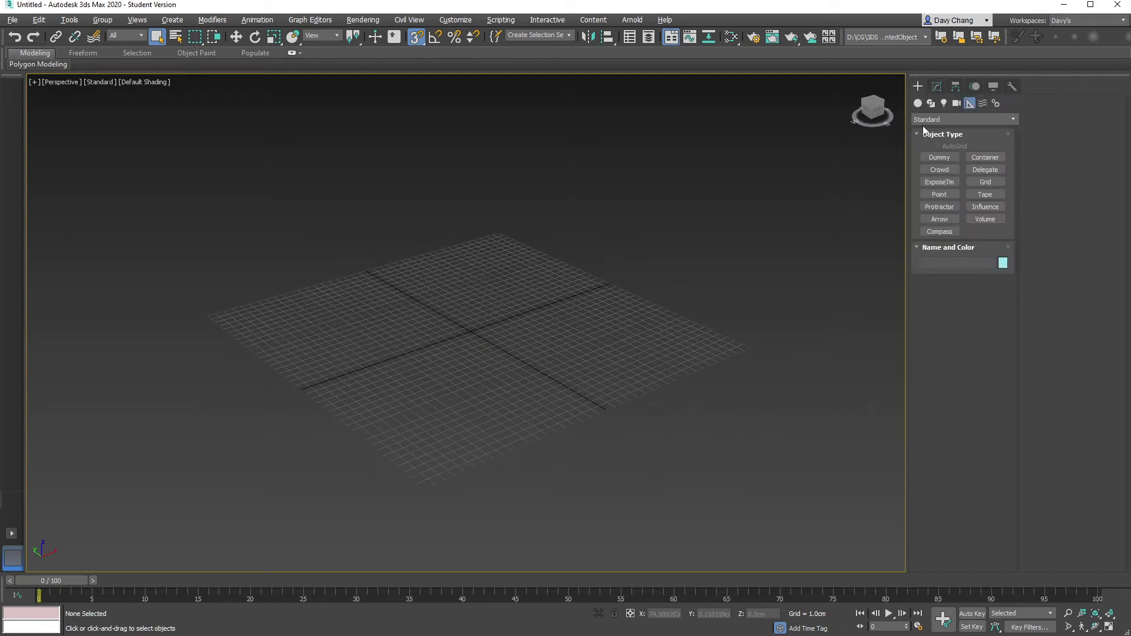
click(918, 105)
click(940, 158)
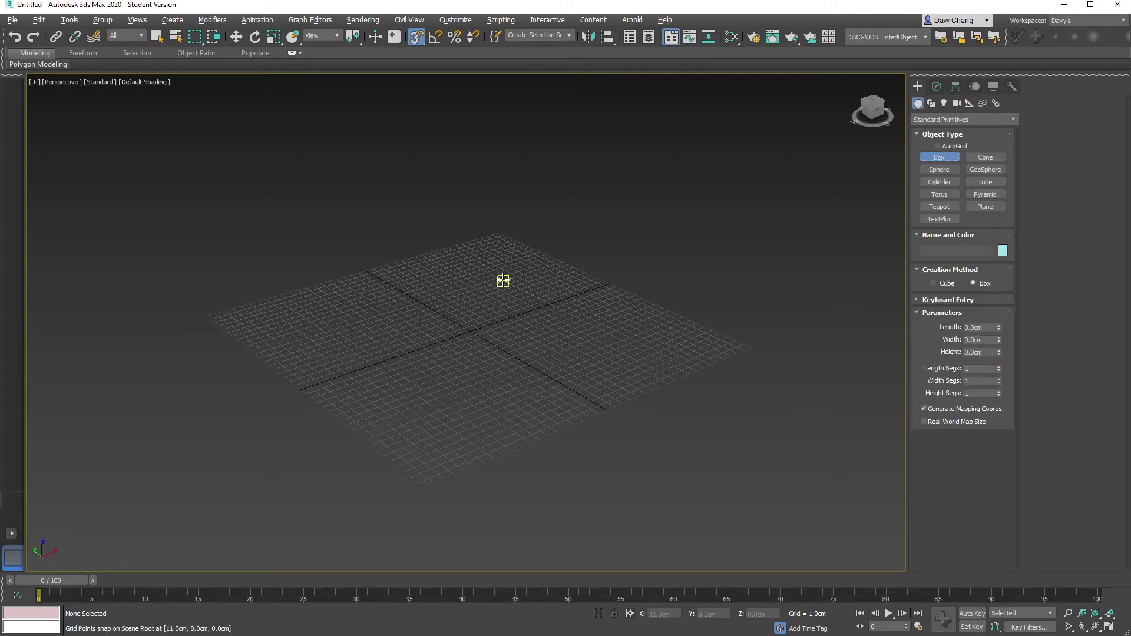
key(s)
drag(504, 259, 504, 389)
click(525, 205)
alt+middle_drag(416, 333, 533, 401)
scroll(471, 329, down, 2)
drag(530, 398, 672, 483)
click(650, 355)
- Move the small blue box straight up, and raise the large pink box to a height of about 16.5 cm
key(w)
alt+middle_drag(596, 408, 368, 406)
scroll(397, 394, down, 1)
alt+middle_drag(368, 406, 323, 427)
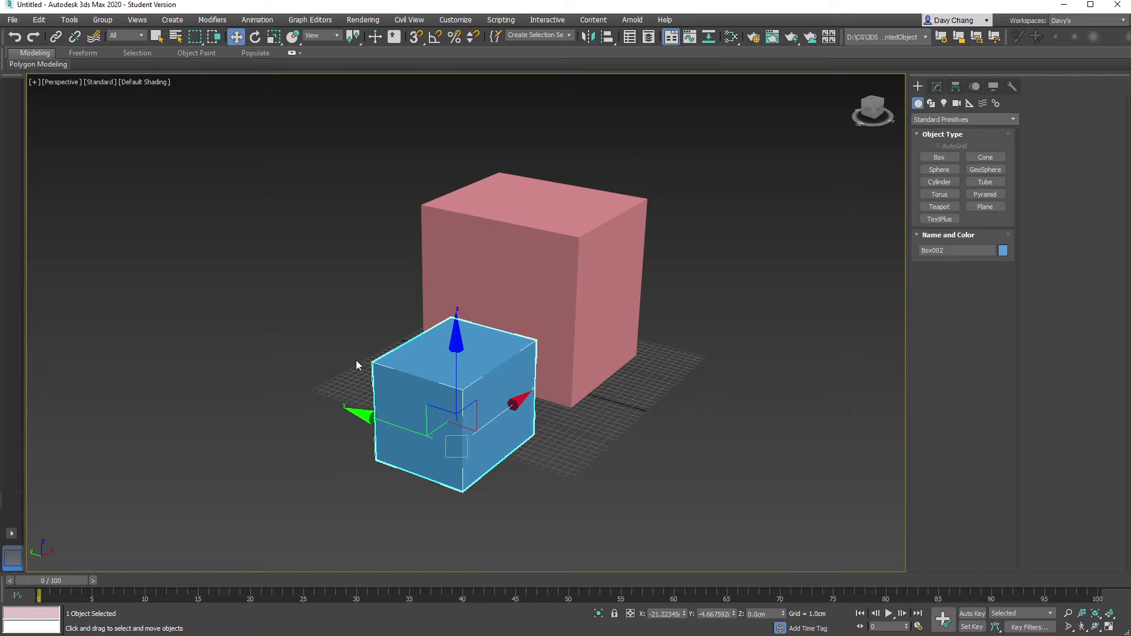
drag(456, 353, 456, 233)
click(616, 312)
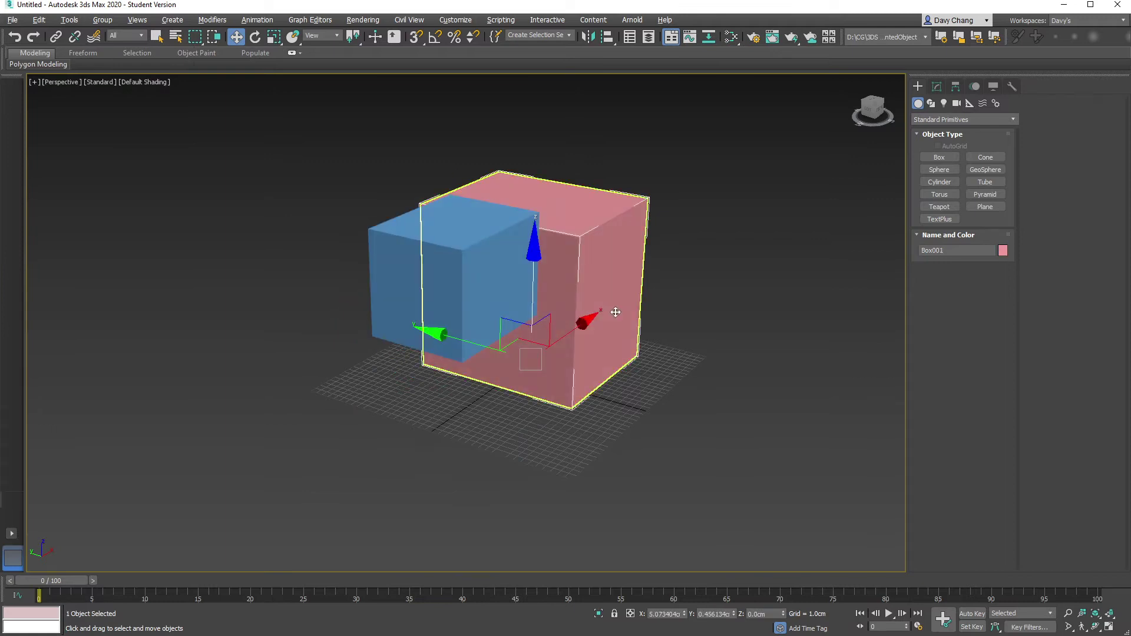
alt+middle_drag(616, 312, 589, 312)
drag(615, 313, 615, 207)
mouse_move(608, 387)
alt+middle_down()
mouse_move(583, 388)
mouse_move(623, 397)
alt+middle_up()
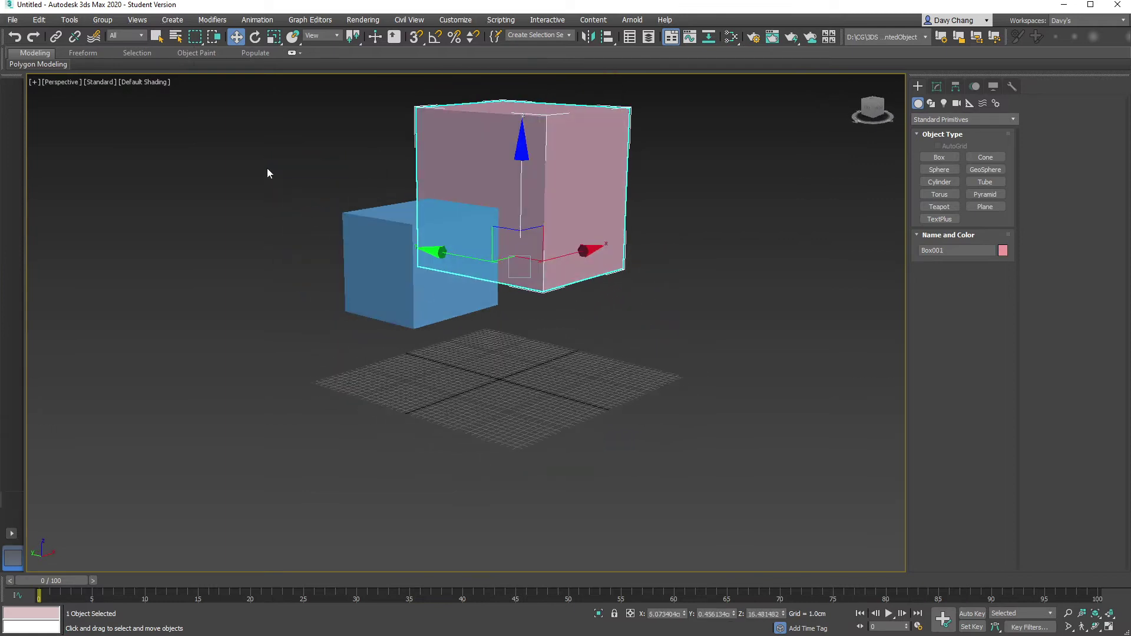
- Select both raised boxes and delete them from the scene
drag(267, 172, 692, 334)
key(Delete)
alt+middle_drag(553, 333, 510, 338)
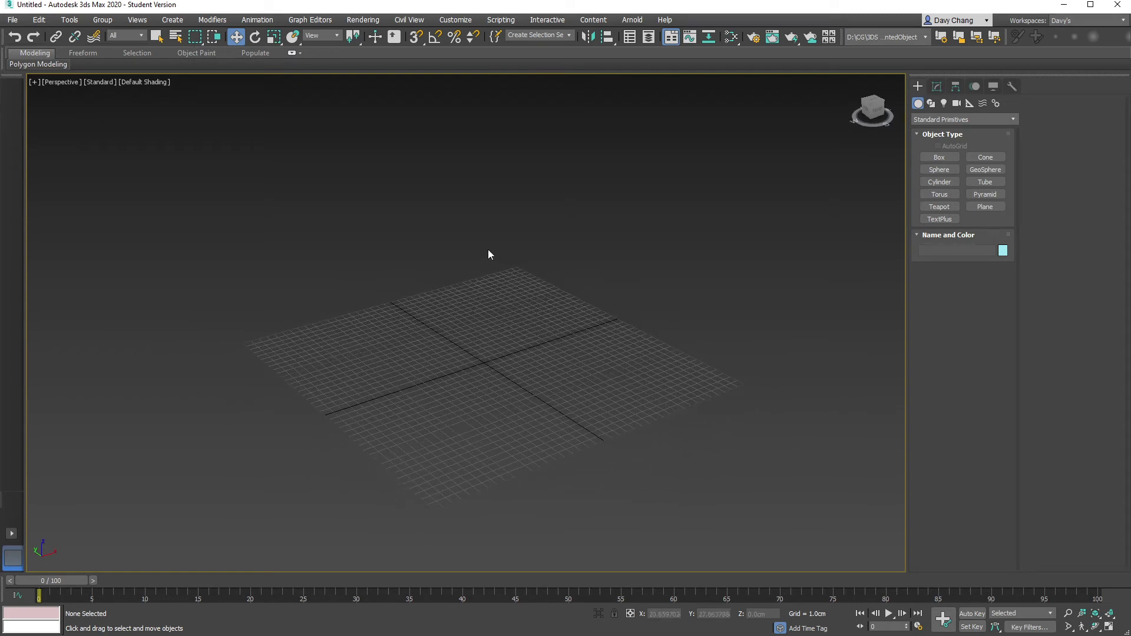
- Review the metric display units in Units Setup, keep Centimeters, and accept the dialog
click(459, 22)
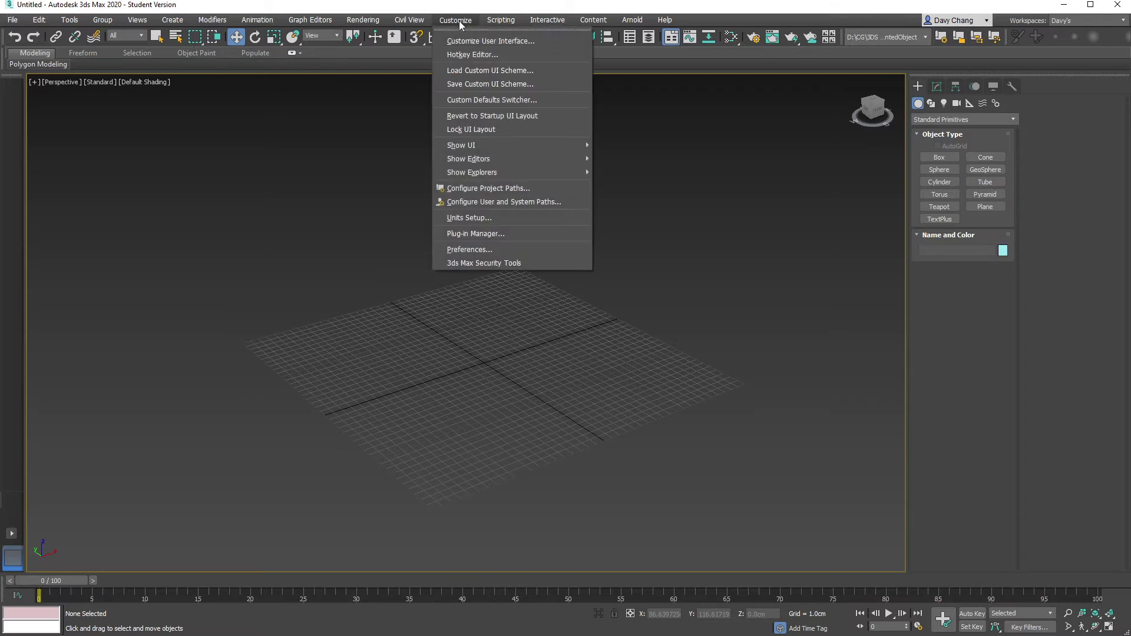
click(469, 217)
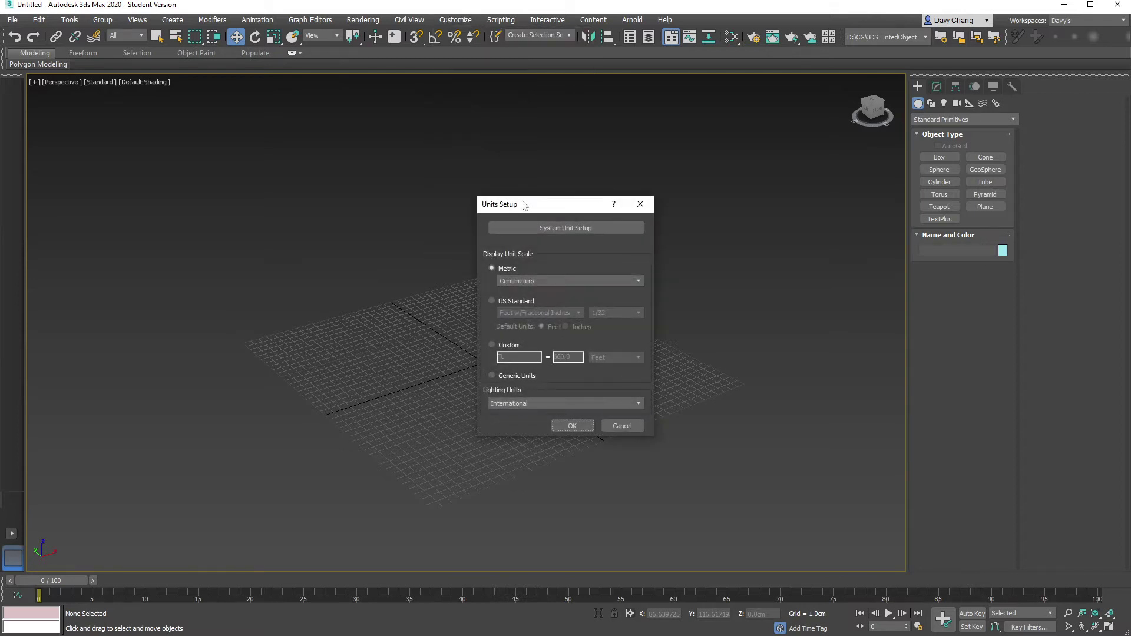
drag(524, 204, 506, 199)
click(613, 275)
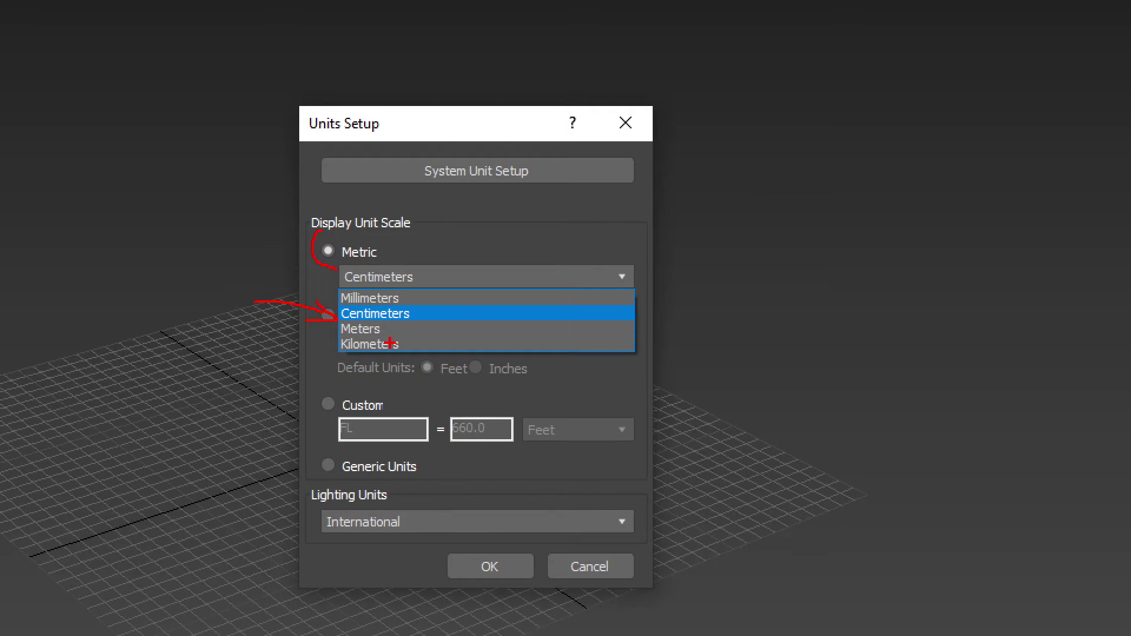
key(Escape)
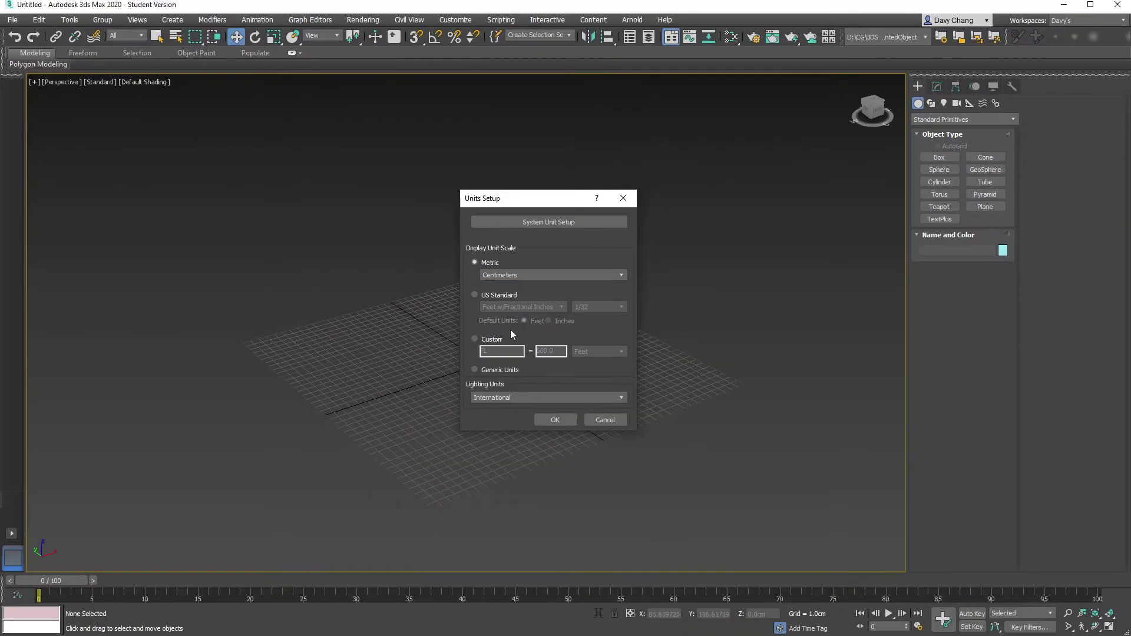
click(551, 418)
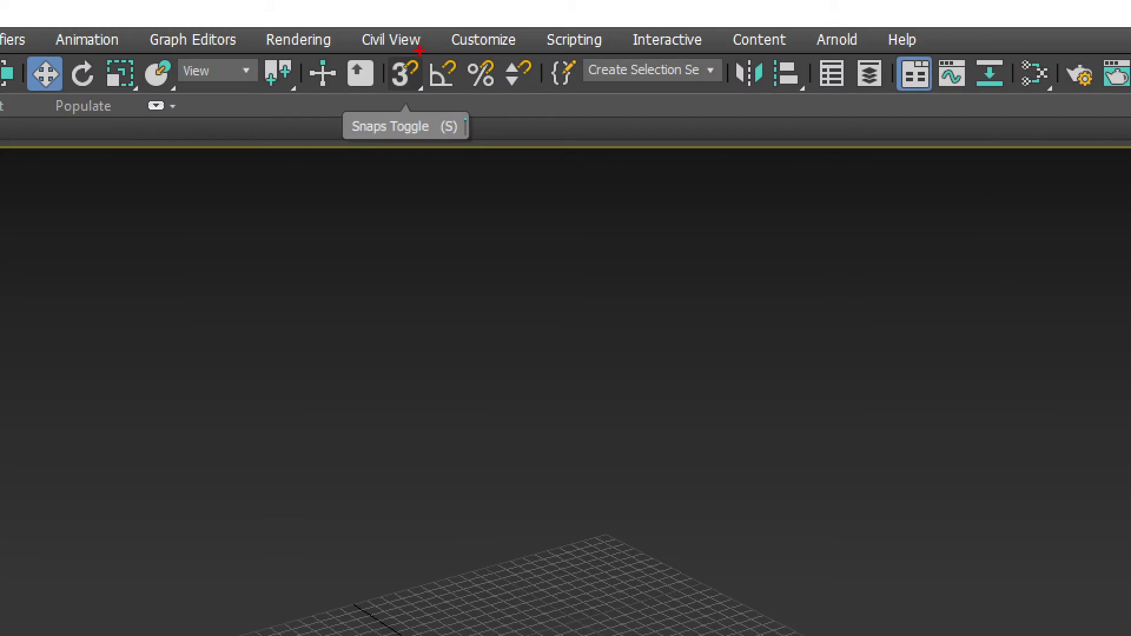
- Open the Grid and Snap Settings at the Home Grid options and move the dialog aside to expose the grid
mouse_move(419, 50)
mouse_down()
mouse_move(371, 73)
mouse_move(412, 109)
mouse_move(531, 100)
mouse_up()
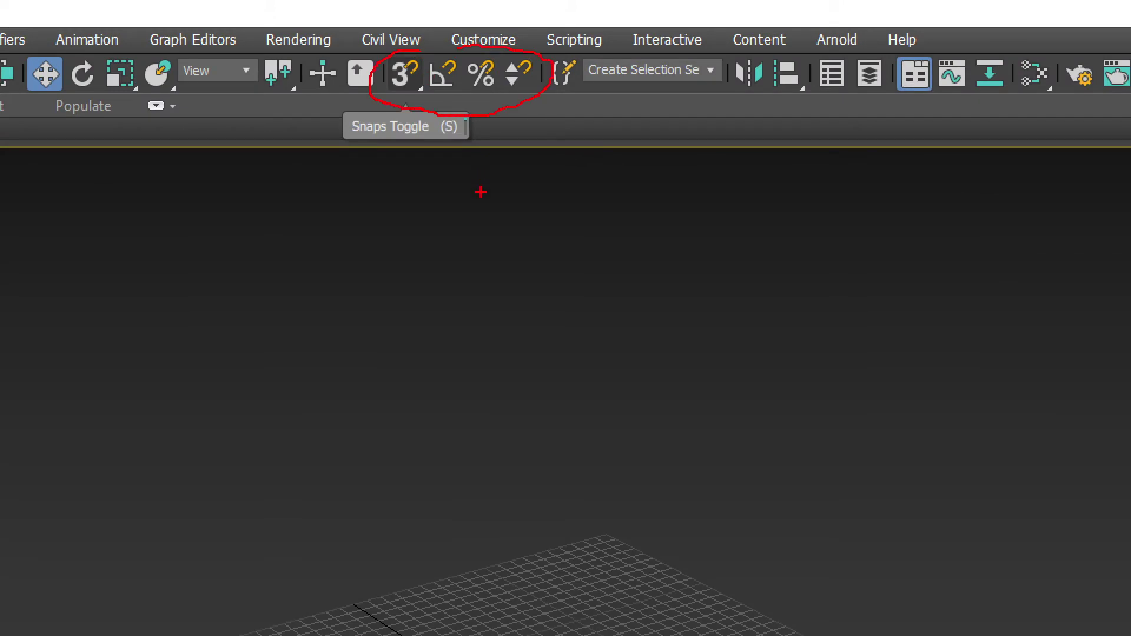
key(Escape)
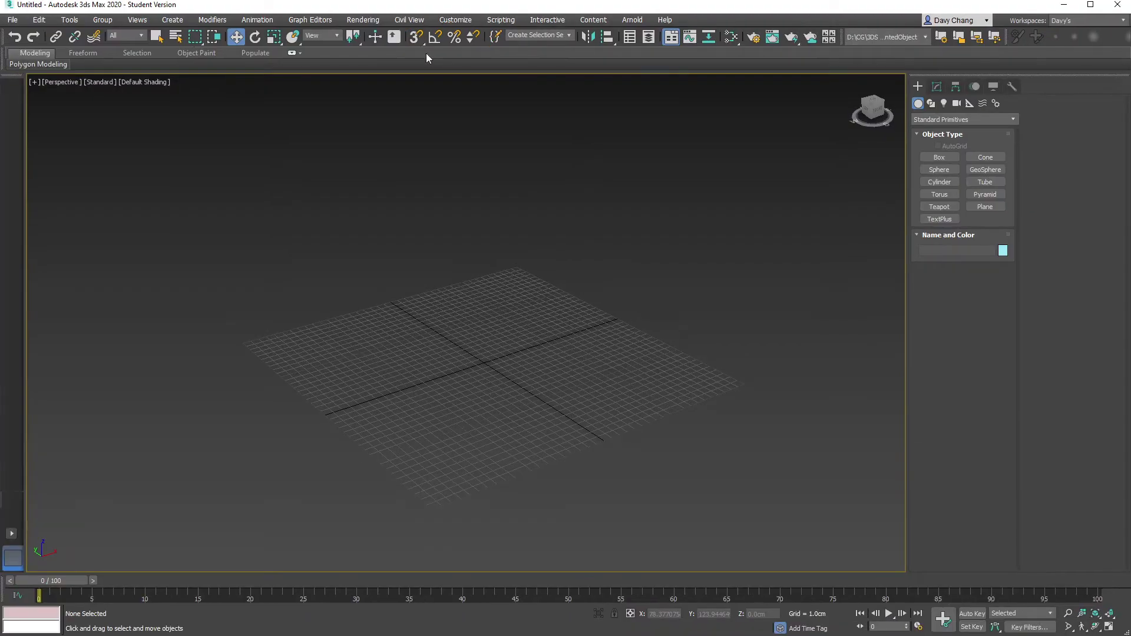
right_click(418, 42)
drag(687, 367, 459, 215)
key(ctrl+1)
click(440, 228)
mouse_move(348, 159)
mouse_down()
mouse_move(457, 234)
mouse_move(508, 136)
mouse_up()
mouse_move(464, 86)
mouse_down()
mouse_move(461, 182)
mouse_move(476, 165)
mouse_up()
key(Escape)
click(473, 218)
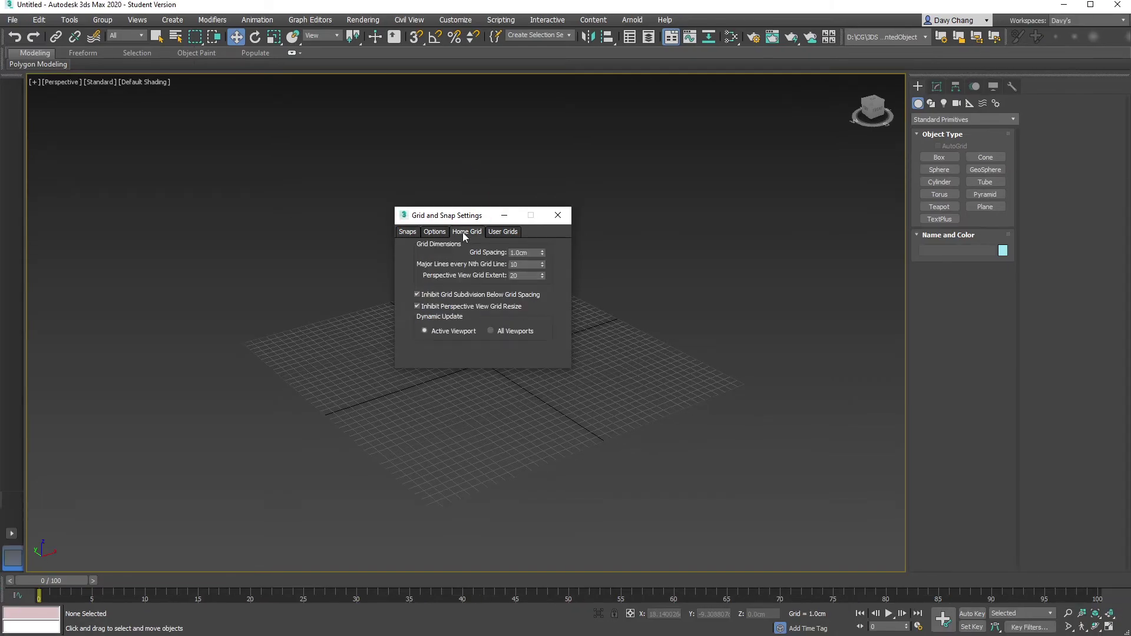
drag(452, 222, 645, 217)
- Examine the size of individual grid cells in the viewport against the Grid Spacing setting
scroll(504, 269, up, 3)
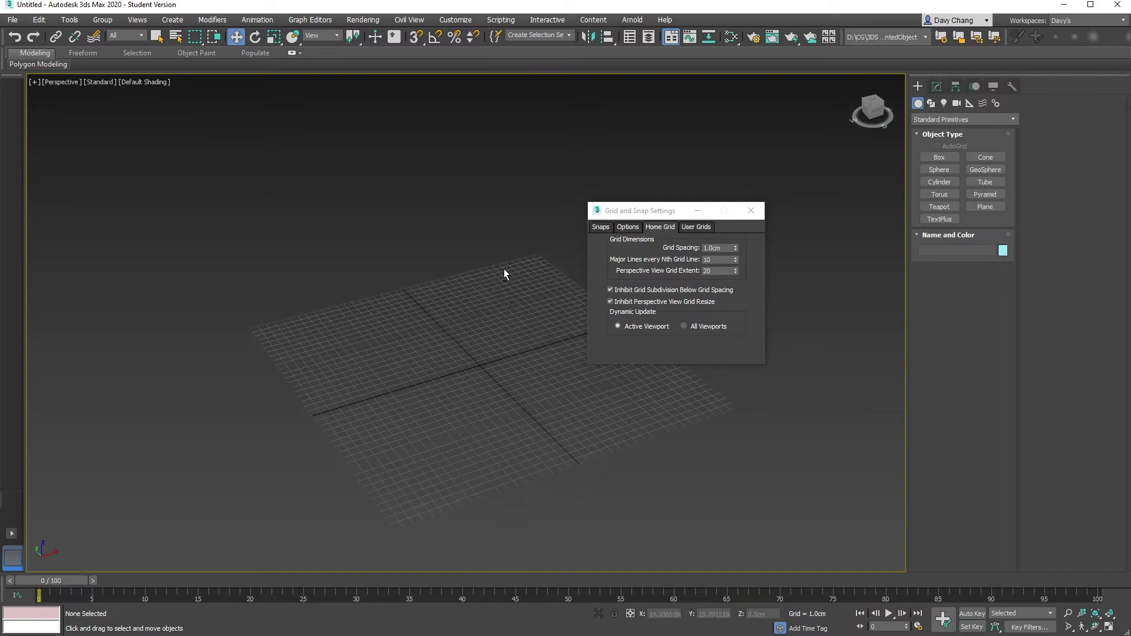
middle_drag(496, 296, 442, 179)
scroll(450, 227, up, 3)
scroll(442, 179, down, 3)
mouse_move(654, 211)
mouse_down()
mouse_move(685, 223)
mouse_move(676, 252)
mouse_up()
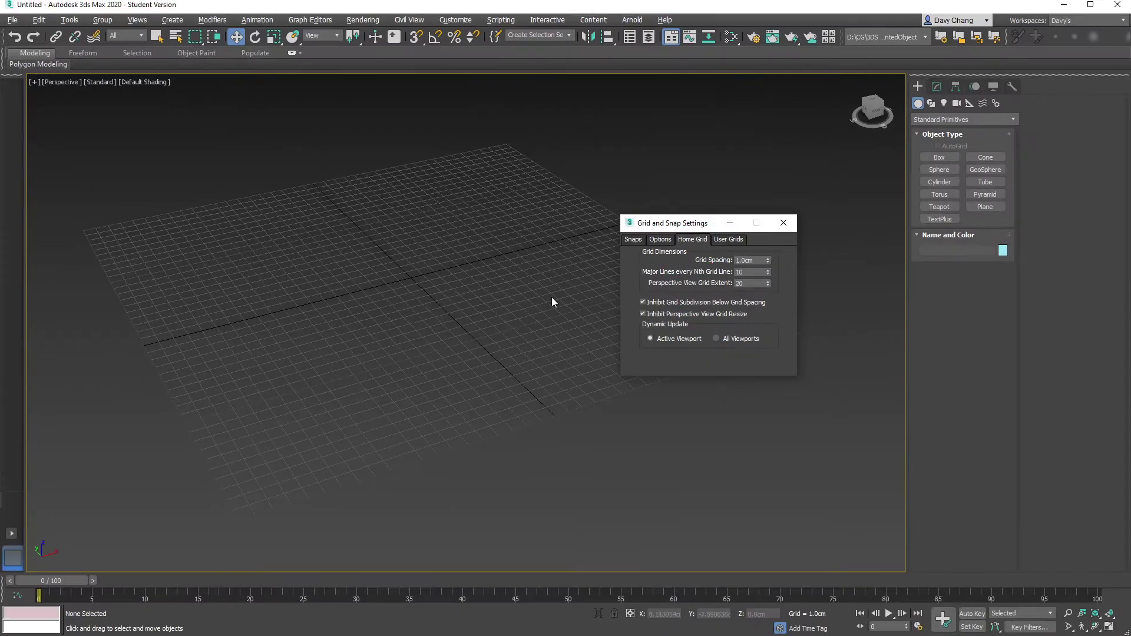
scroll(448, 294, up, 10)
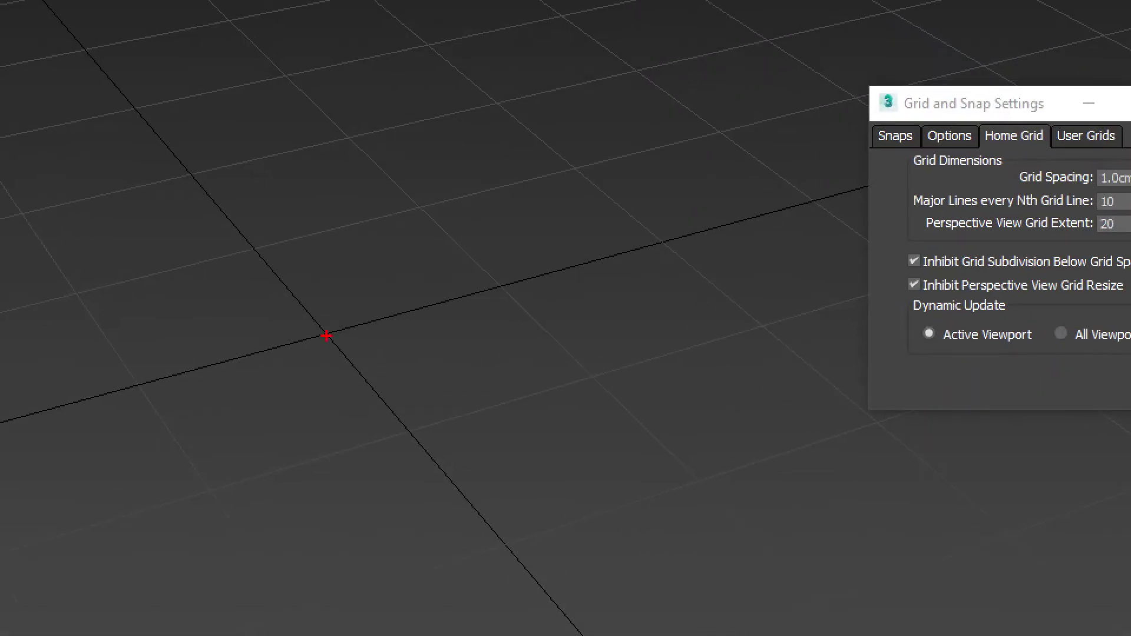
drag(326, 336, 463, 331)
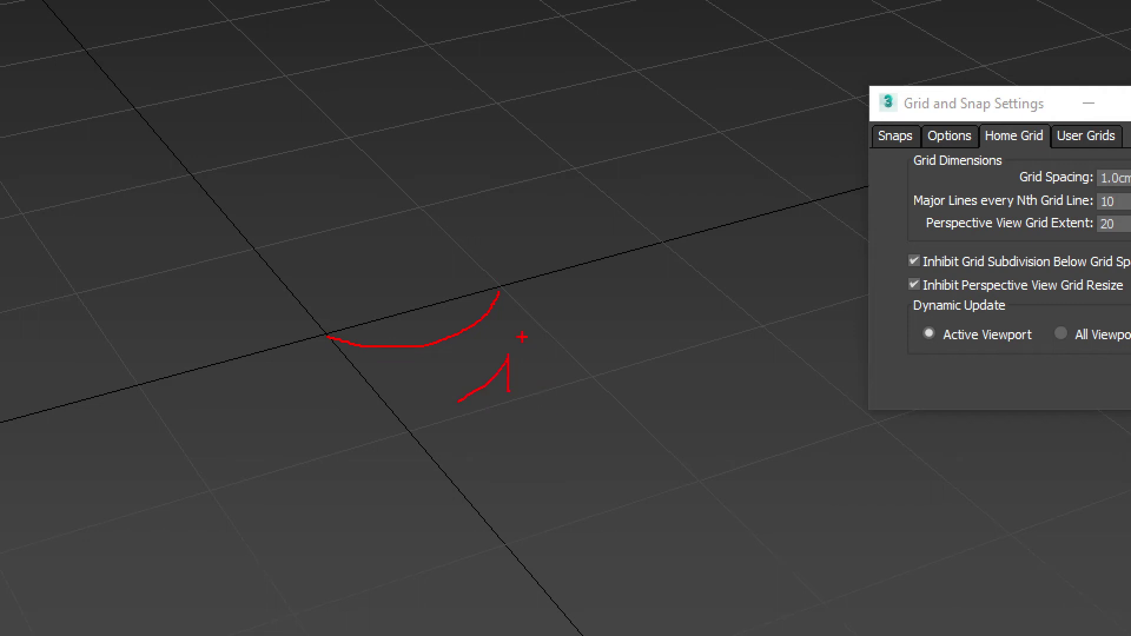
key(Escape)
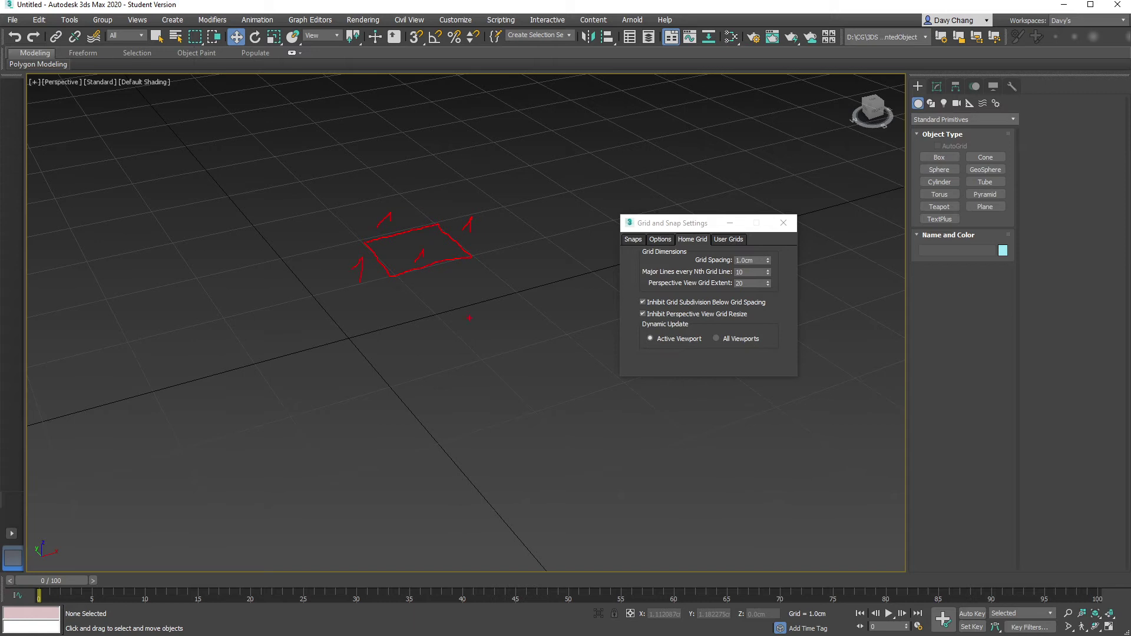
scroll(429, 268, down, 4)
middle_drag(429, 268, 489, 359)
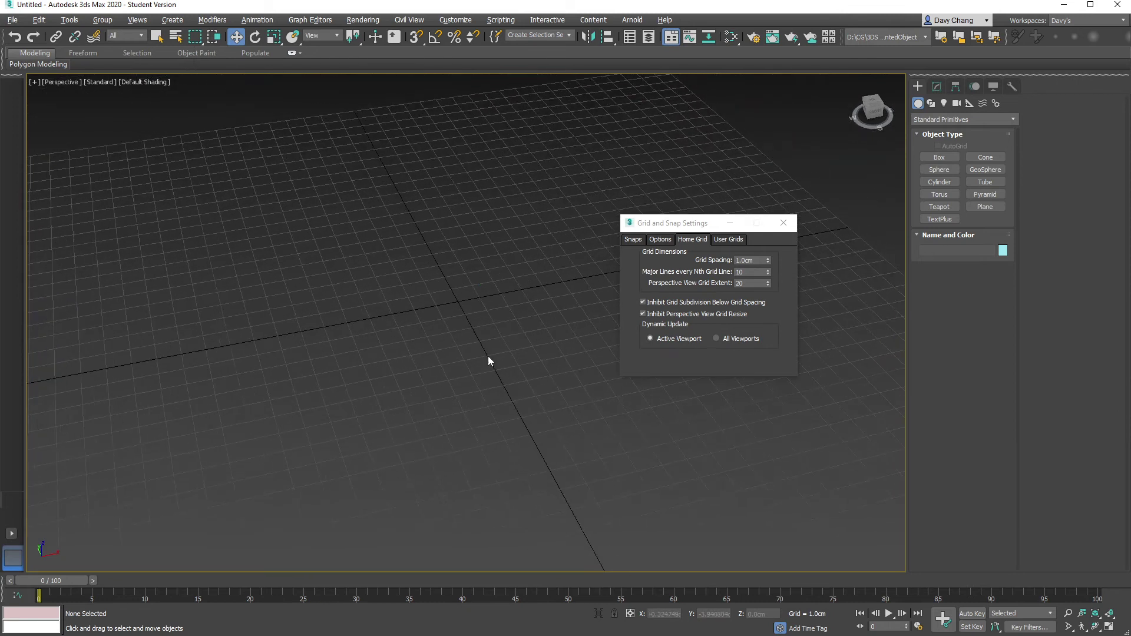
- Examine how the grid lines relate to the Major Lines every Nth Grid Line setting, keeping the dialog clear of the grid
drag(679, 228, 681, 250)
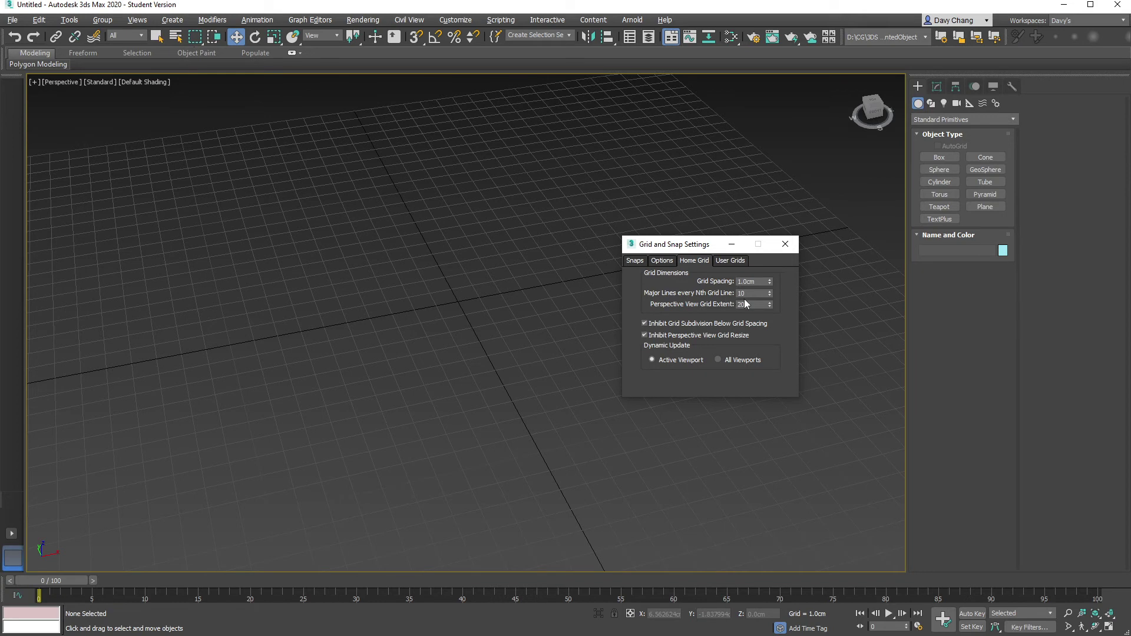
scroll(494, 348, down, 4)
middle_drag(495, 351, 462, 355)
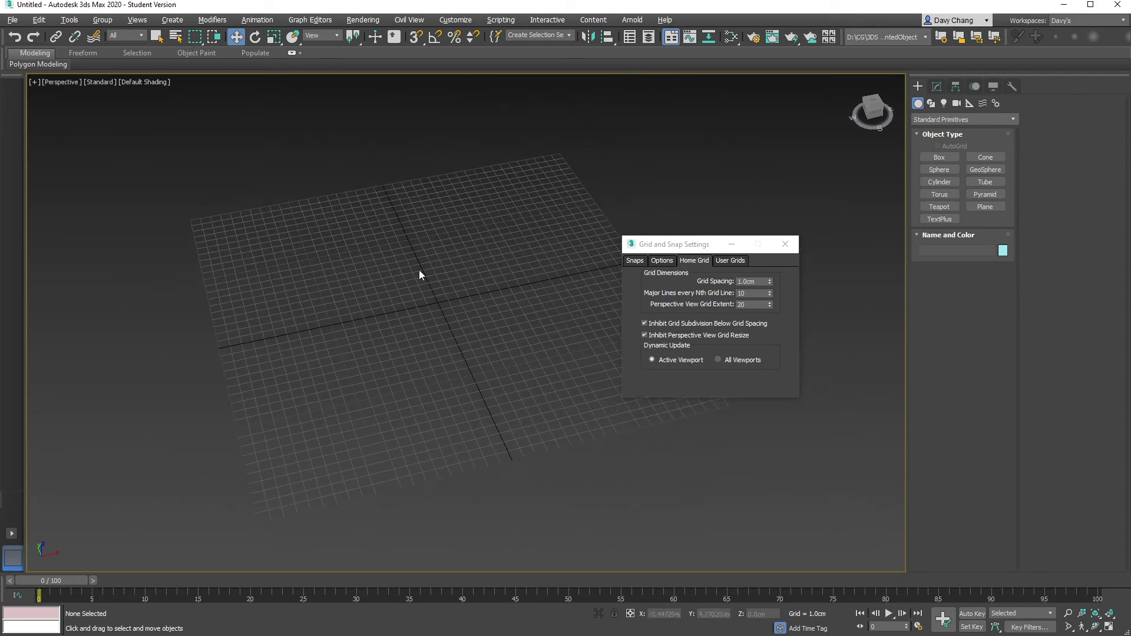
drag(664, 248, 721, 282)
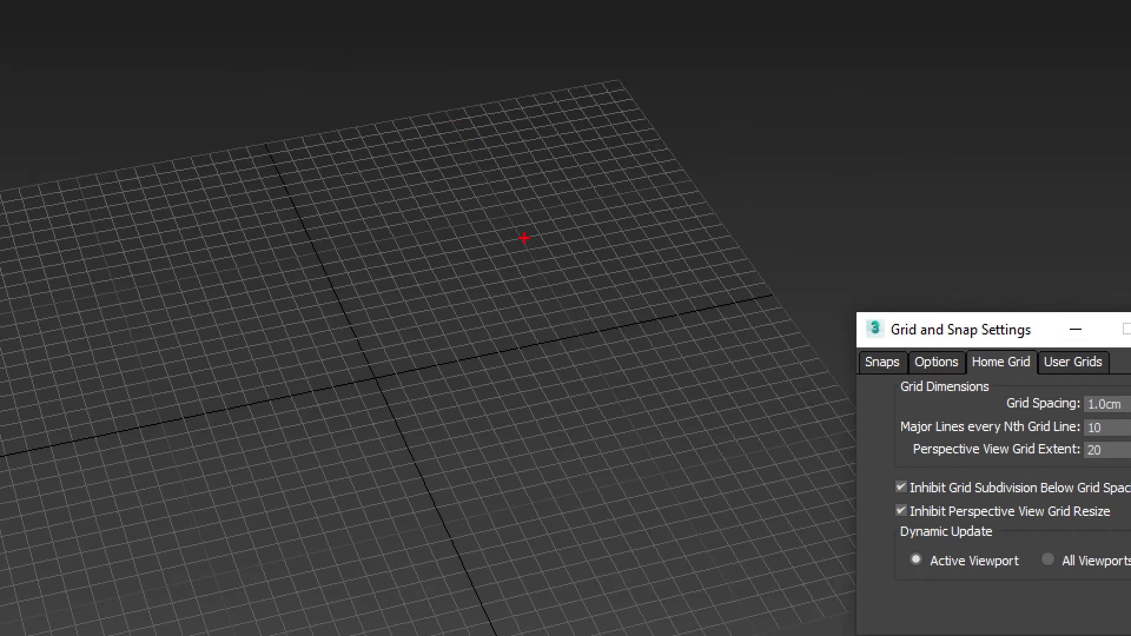
drag(1078, 437, 1117, 424)
drag(380, 382, 577, 340)
click(547, 339)
drag(540, 270, 643, 444)
drag(422, 446, 572, 416)
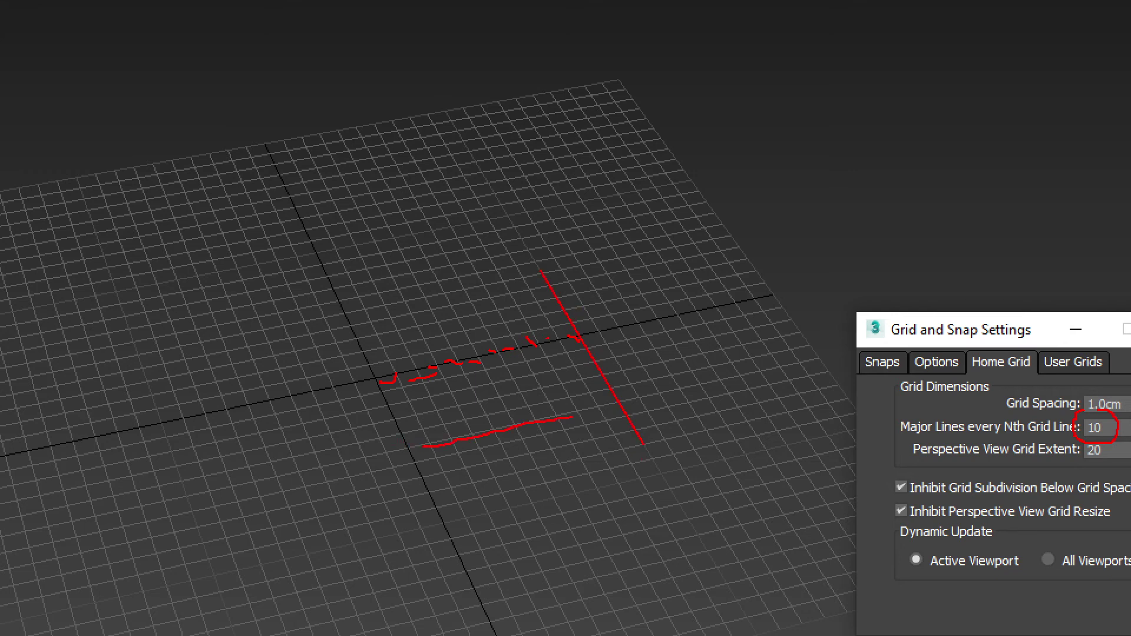
drag(435, 431, 412, 448)
key(Escape)
alt+middle_drag(486, 284, 480, 283)
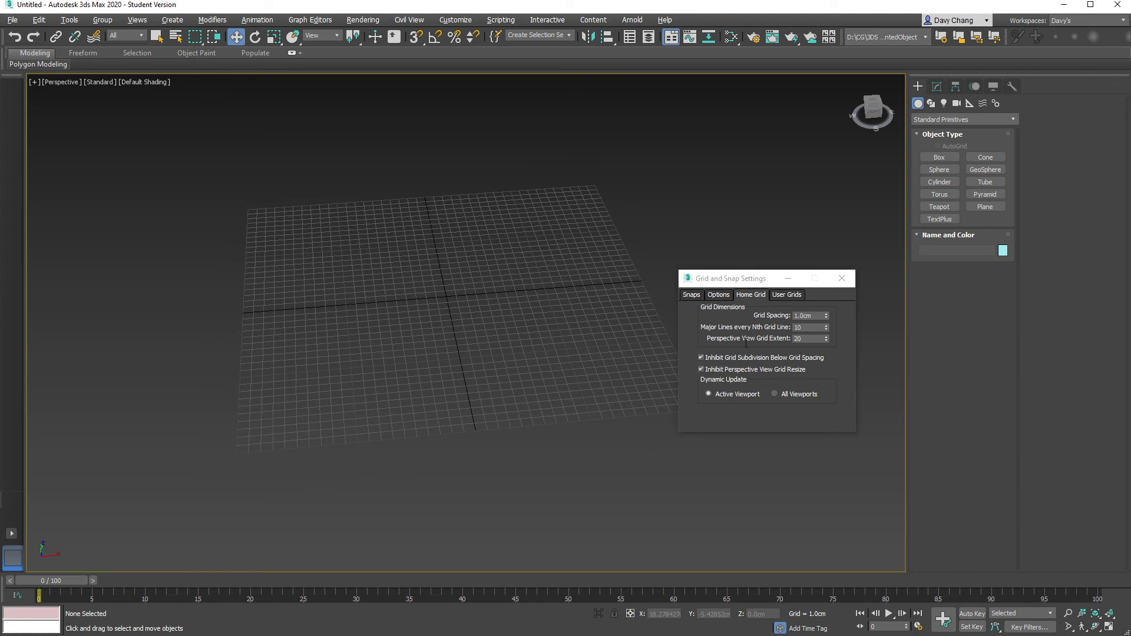
- Examine how far the perspective grid reaches from its center against the Perspective View Grid Extent setting
key(ctrl+1)
click(773, 339)
drag(628, 331, 669, 360)
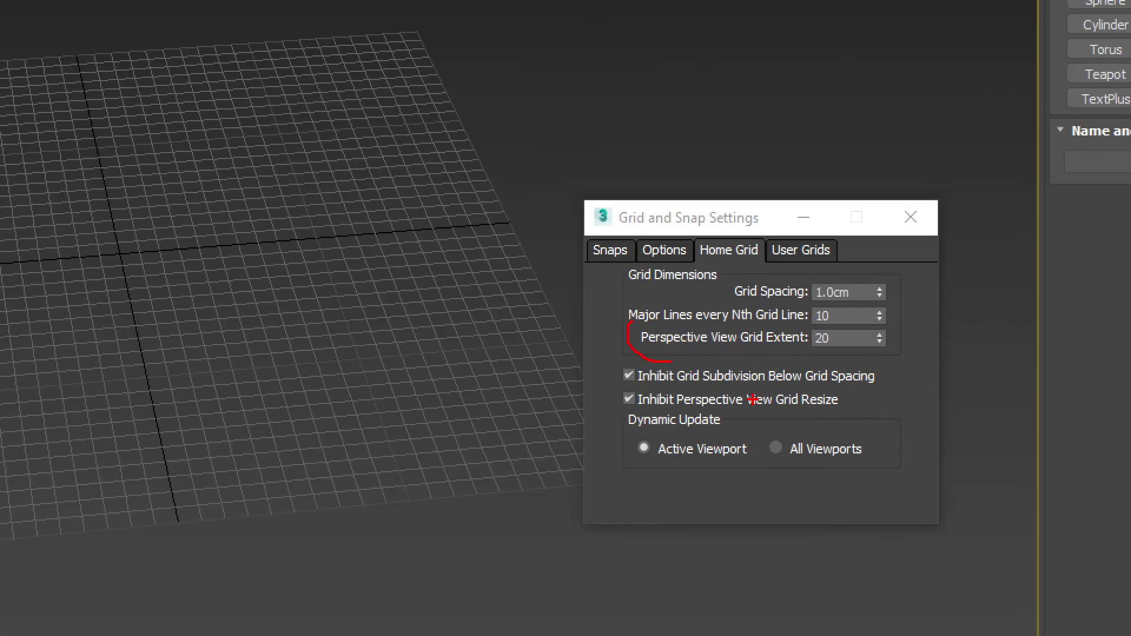
key(Escape)
mouse_move(501, 297)
alt+middle_down()
mouse_move(564, 299)
mouse_move(558, 316)
mouse_move(486, 301)
mouse_move(505, 295)
mouse_move(464, 297)
alt+middle_up()
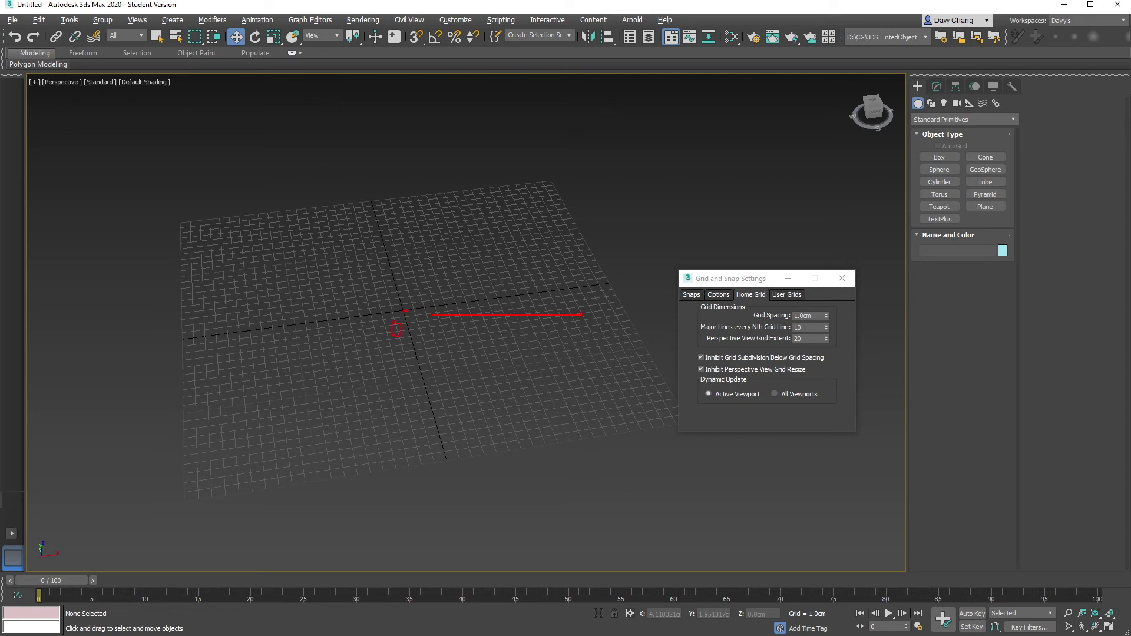
key(Escape)
key(Escape)
- Set the Perspective View Grid Extent to 40 and compare the enlarged grid along its axis with that value
drag(809, 339, 776, 336)
text(40)
key(Return)
middle_drag(519, 275, 394, 316)
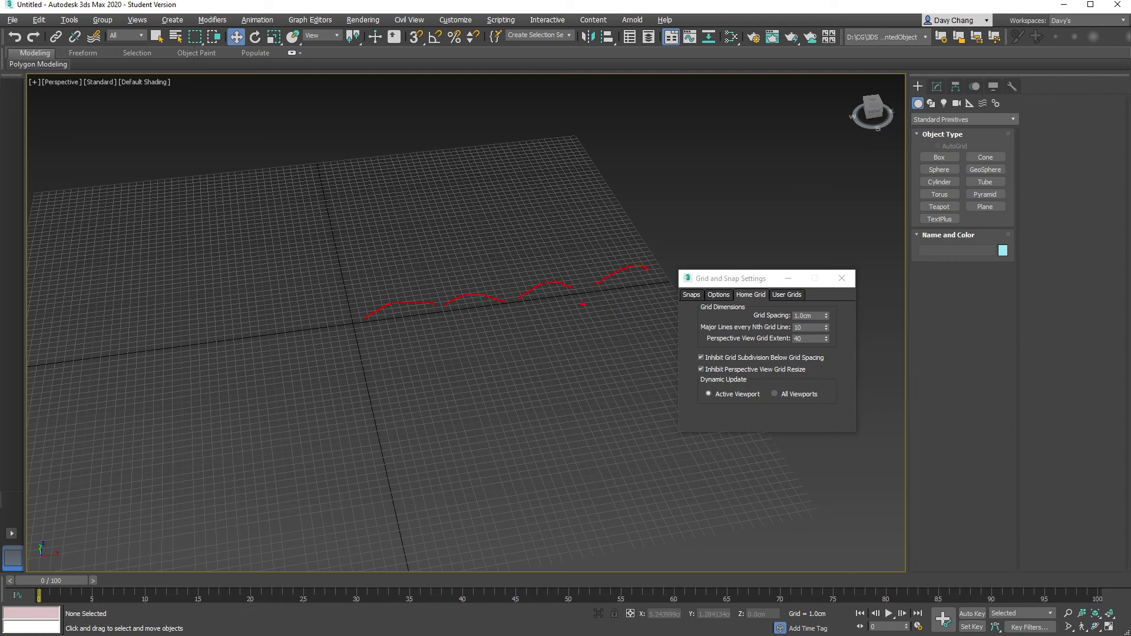
middle_drag(445, 266, 494, 264)
- Restore the Perspective View Grid Extent to 20 and check the grid in the perspective view
double_click(800, 338)
key(Return)
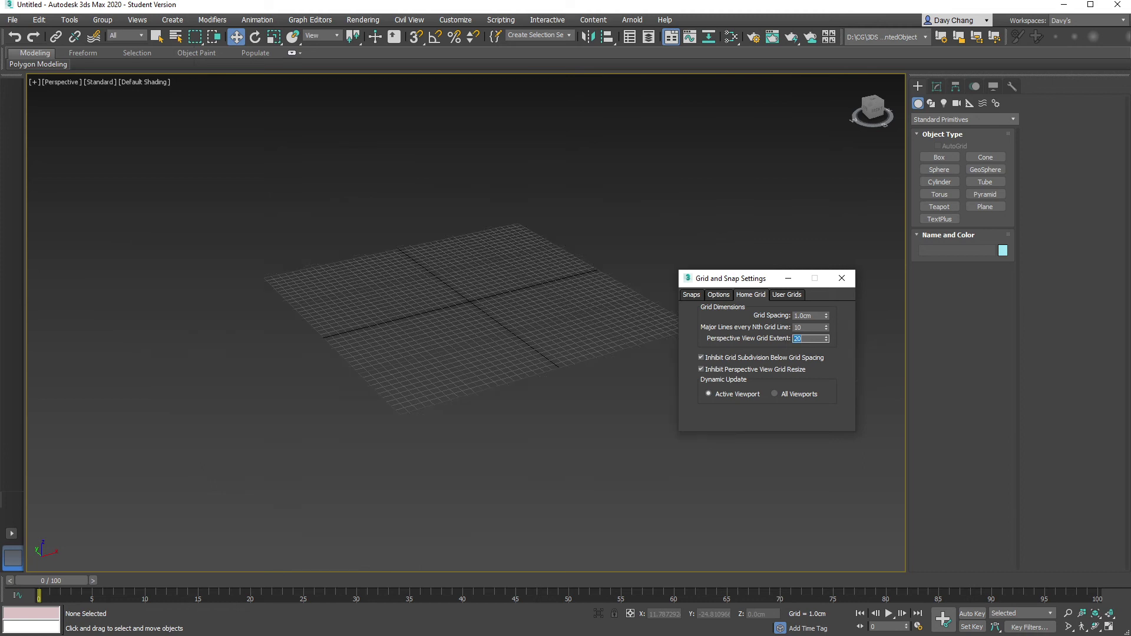
alt+middle_drag(437, 298, 398, 277)
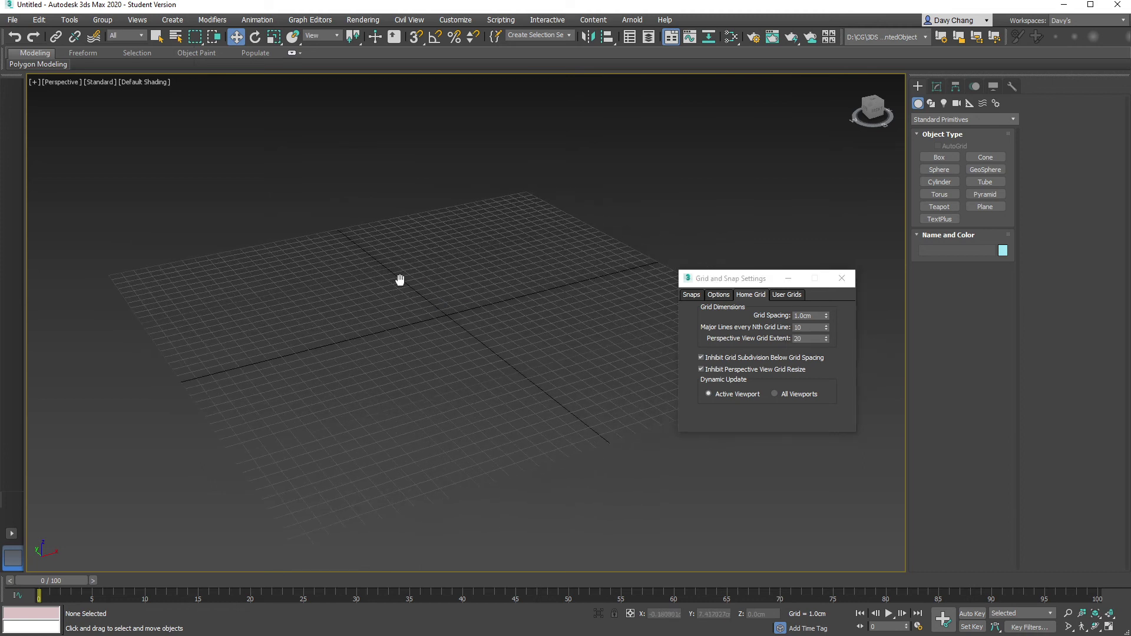
- Set the home grid's Grid Spacing to 2 cm
double_click(817, 316)
text(2)
key(Return)
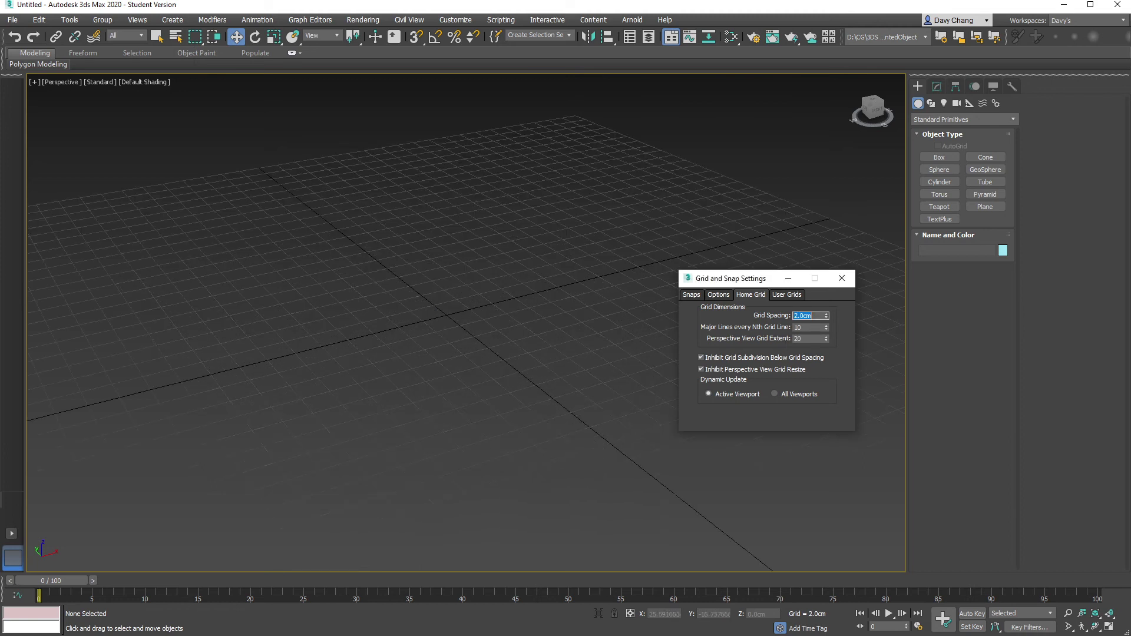
- Move the Grid and Snap Settings dialog near the grid center and examine the side lengths of single cells at 2 cm spacing
alt+middle_drag(510, 283, 459, 318)
scroll(497, 297, up, 2)
scroll(457, 323, up, 1)
scroll(457, 323, up, 2)
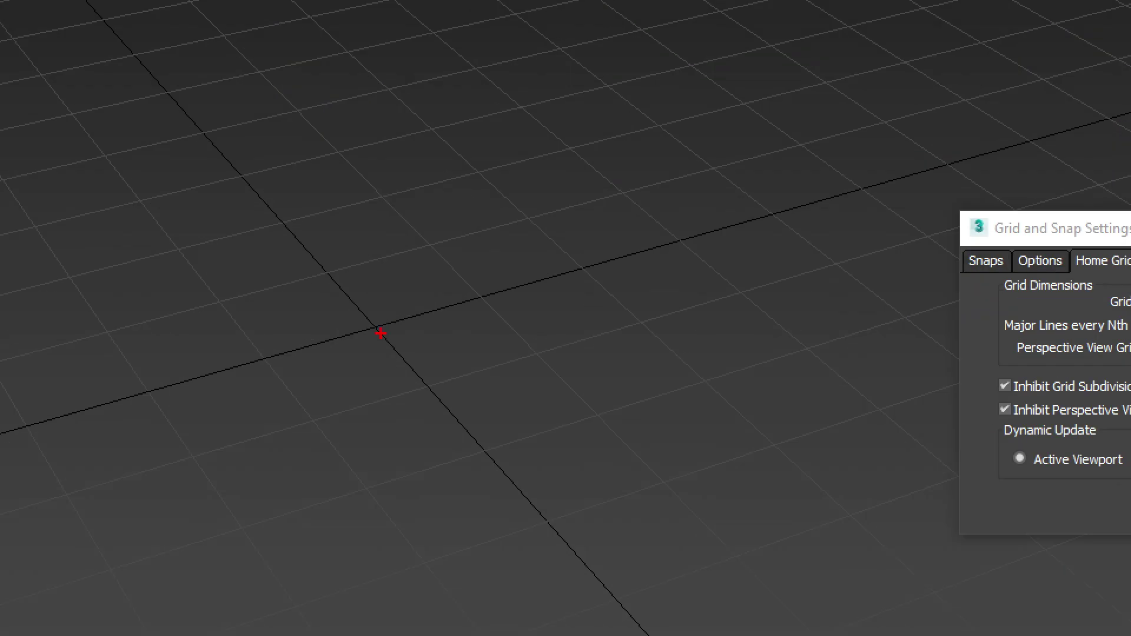
drag(409, 335, 472, 302)
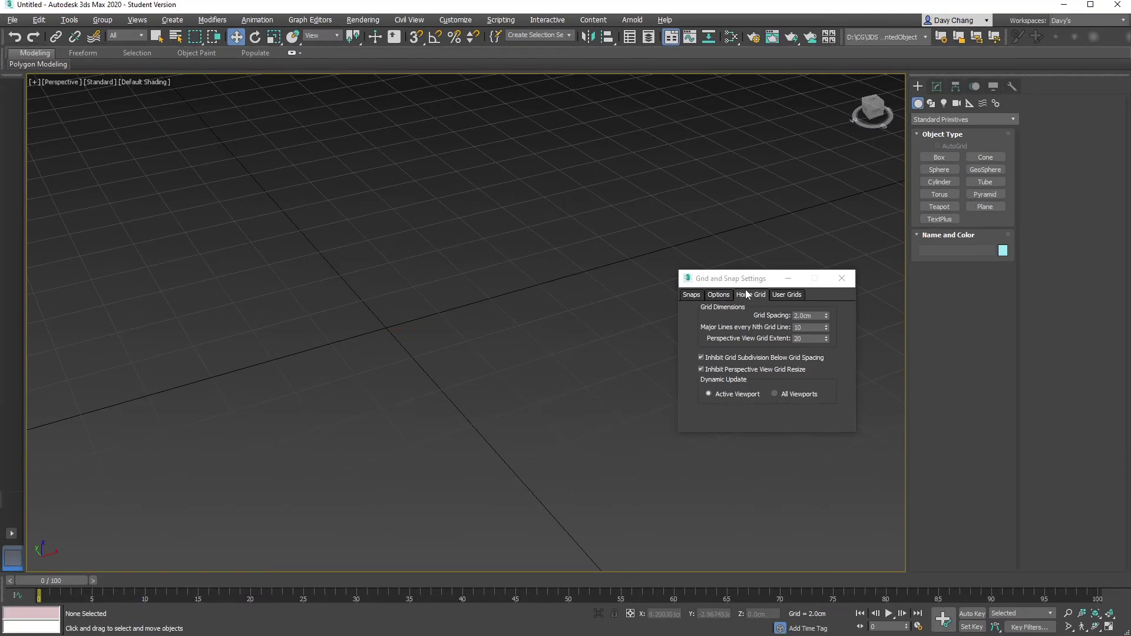
drag(738, 283, 531, 274)
mouse_move(336, 339)
mouse_down()
mouse_move(377, 347)
mouse_move(442, 315)
mouse_up()
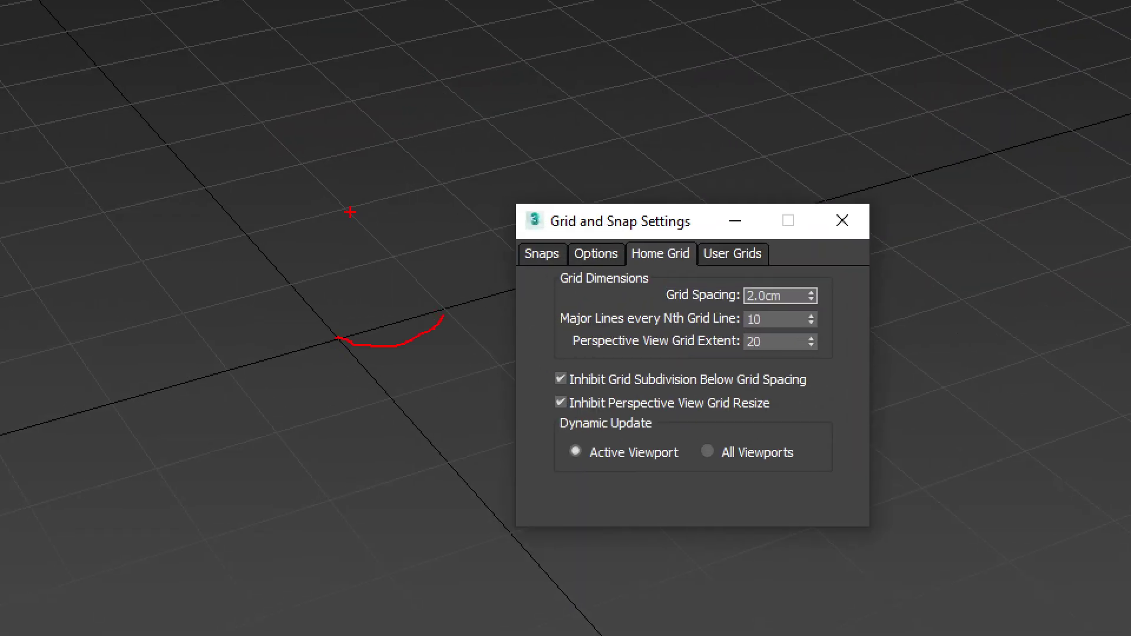
mouse_move(298, 159)
mouse_down()
mouse_move(337, 198)
mouse_move(441, 186)
mouse_up()
drag(395, 141, 302, 165)
drag(414, 207, 433, 238)
drag(452, 135, 471, 153)
drag(352, 130, 352, 141)
mouse_move(347, 137)
mouse_down()
mouse_move(359, 136)
mouse_move(347, 121)
mouse_move(365, 140)
mouse_up()
drag(268, 193, 302, 224)
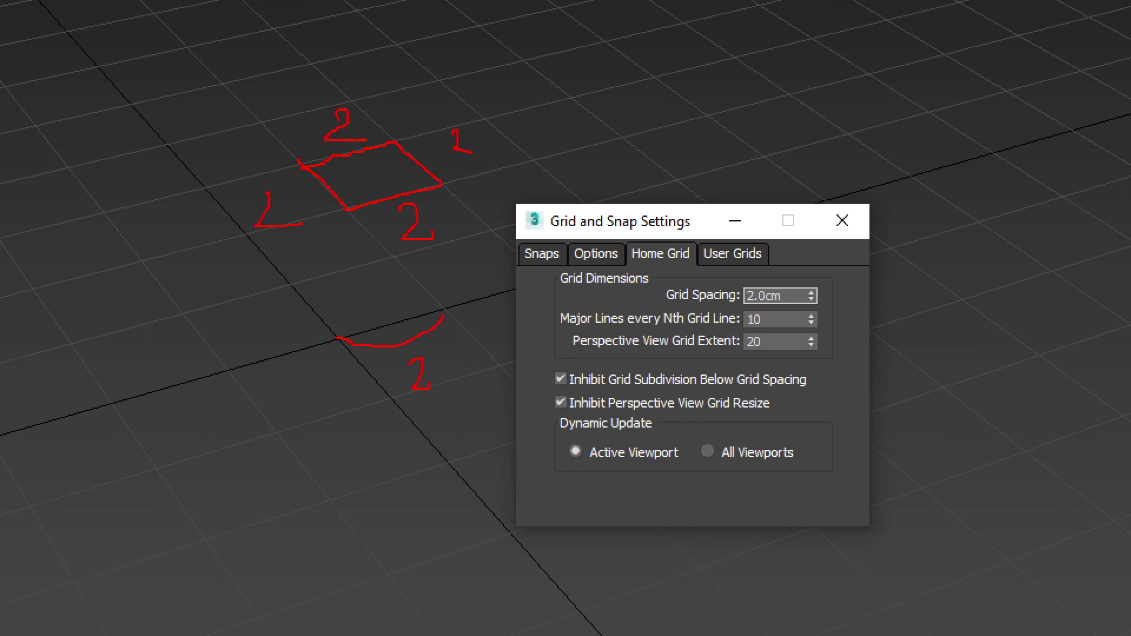
drag(647, 297, 803, 311)
drag(784, 264, 700, 264)
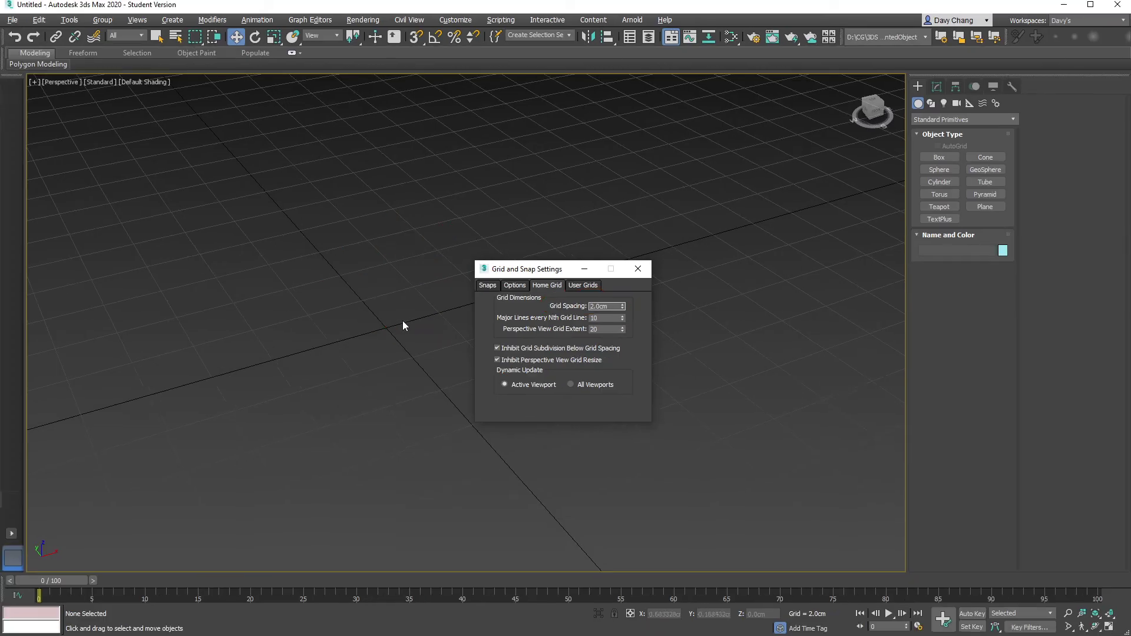
scroll(384, 245, down, 7)
middle_drag(384, 245, 427, 206)
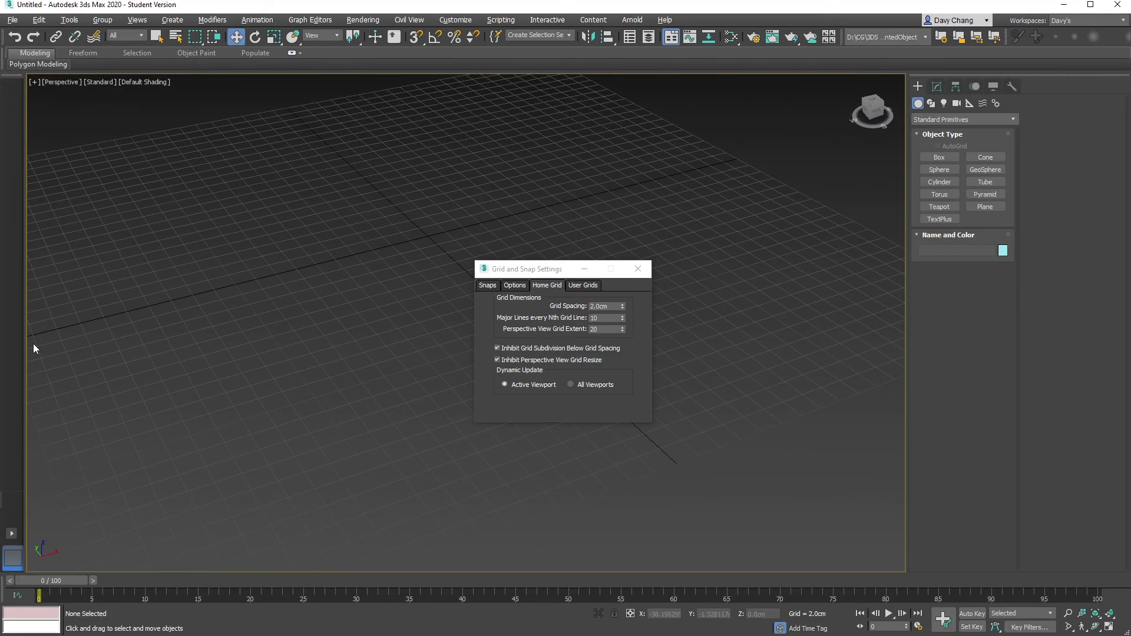